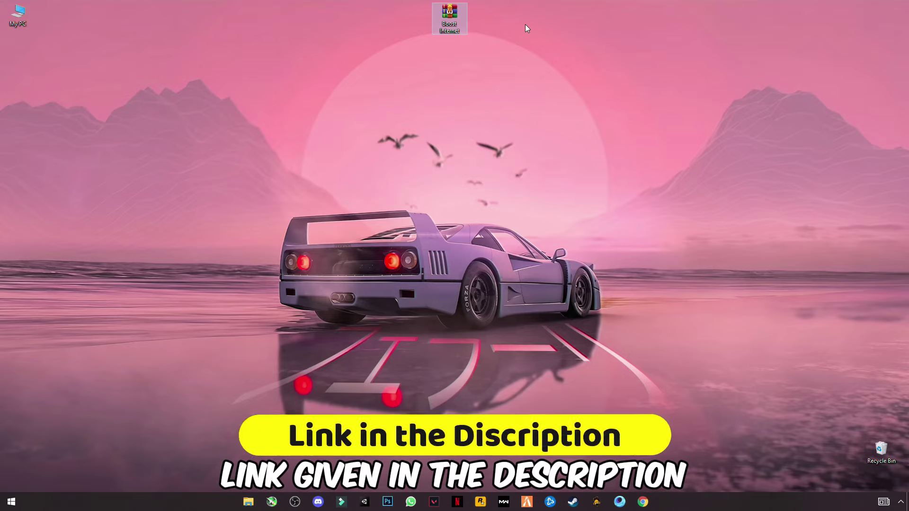
- Bring up the context menu for the Boost Internet archive on the desktop
right_click(455, 18)
- Extract the Boost Internet pack onto the desktop with Extract Here
click(363, 66)
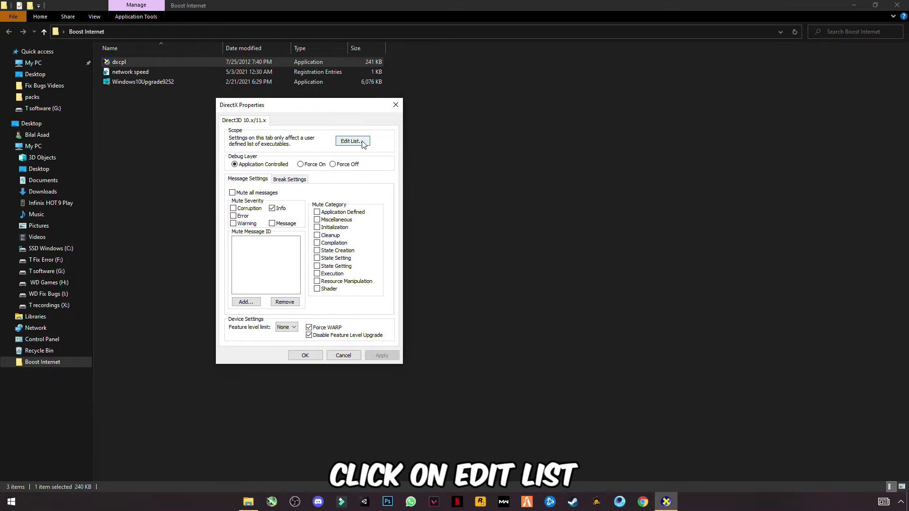
click(366, 140)
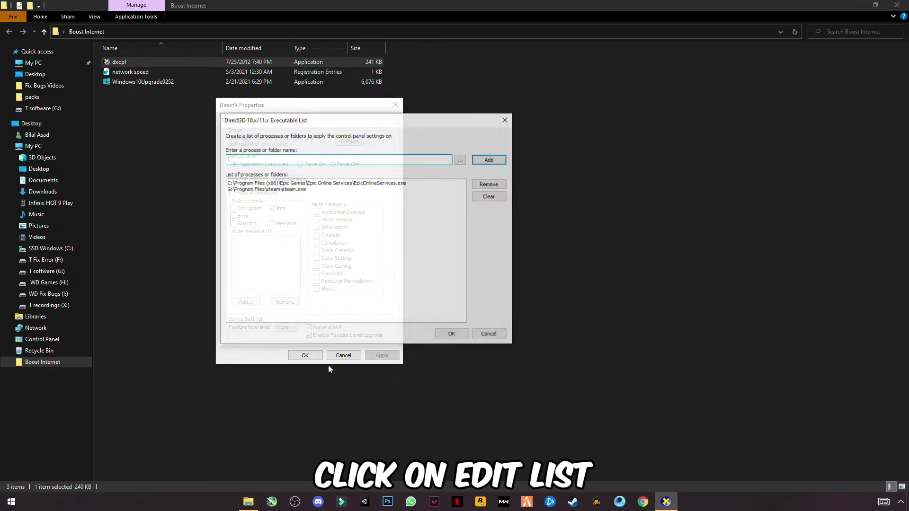
- Browse for a program and enter the Battle.net folder in Program Files (x86)
click(461, 159)
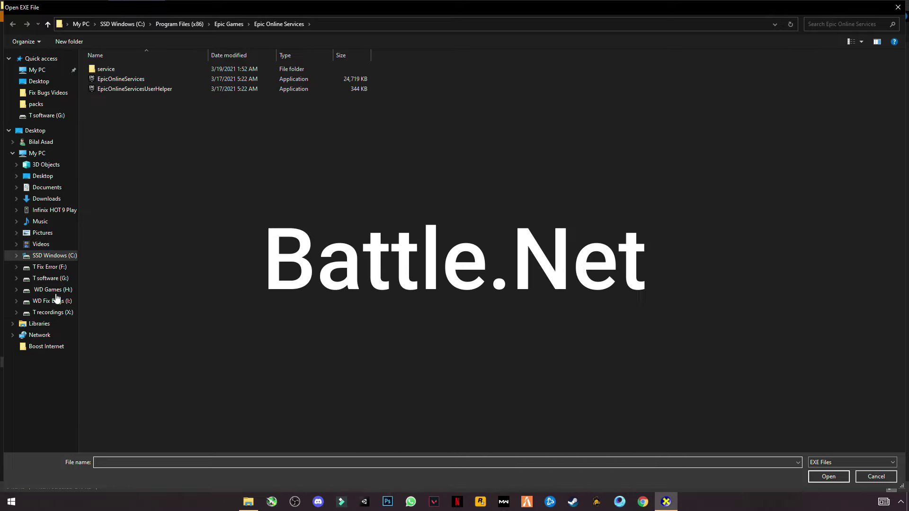
click(51, 267)
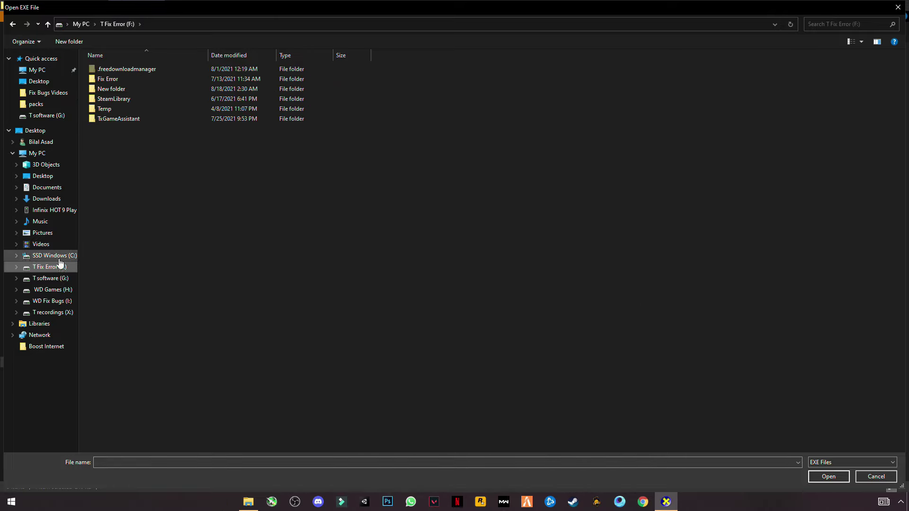
click(50, 256)
double_click(116, 139)
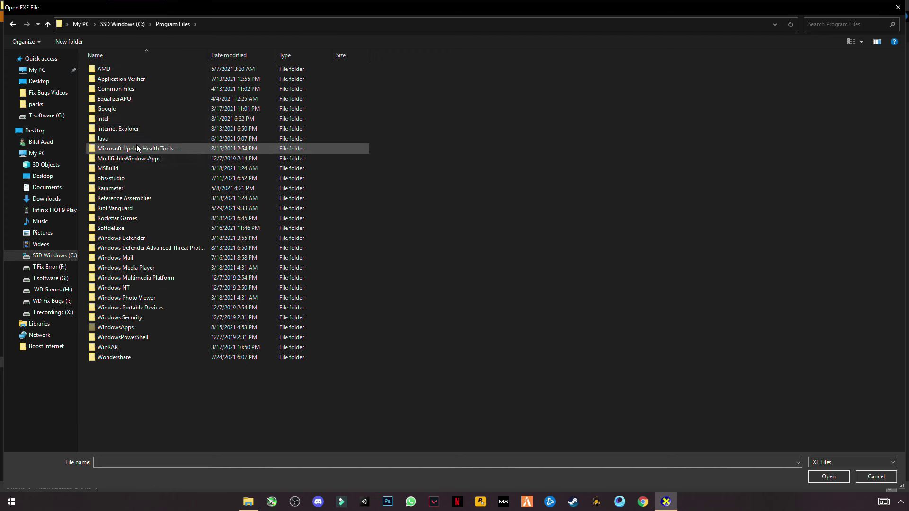
key(alt+Left)
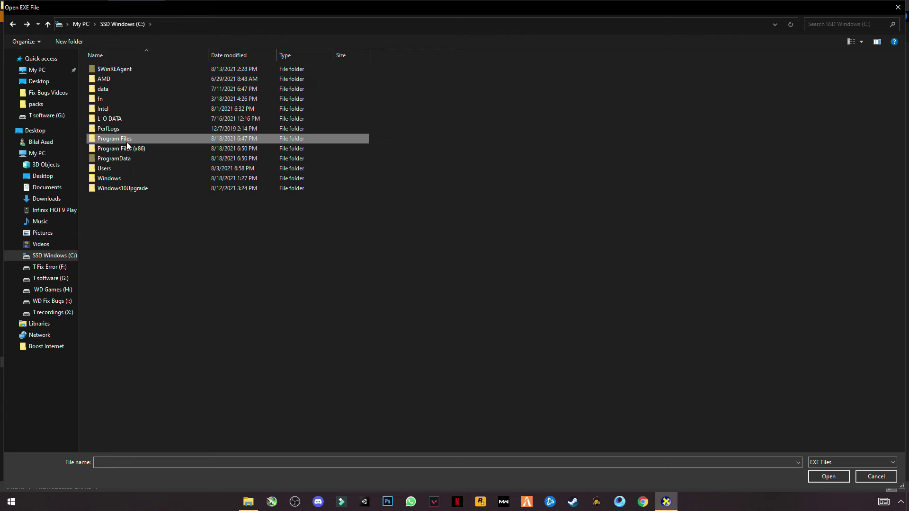
double_click(128, 149)
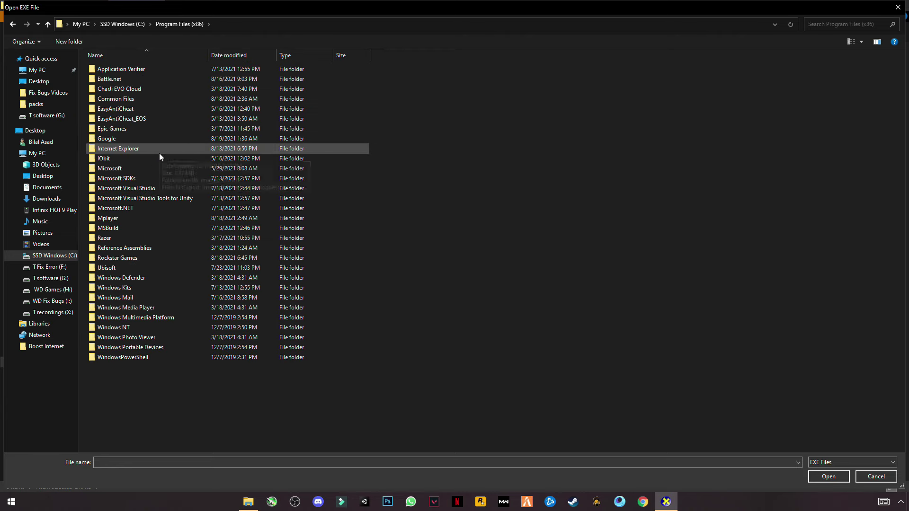
key(b)
double_click(110, 80)
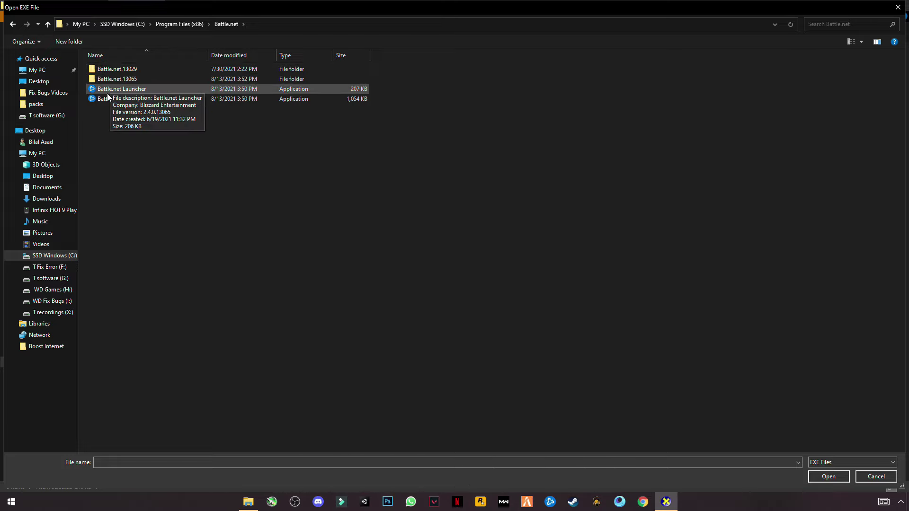
click(112, 99)
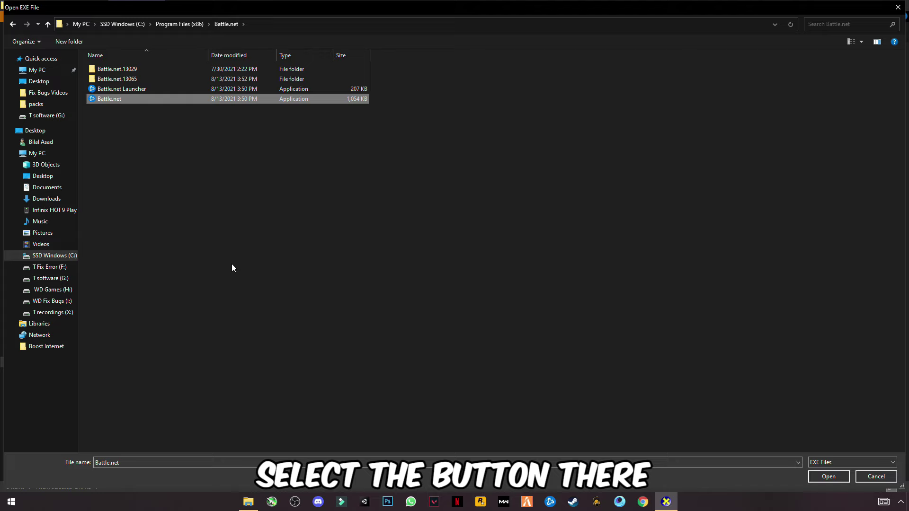
click(827, 478)
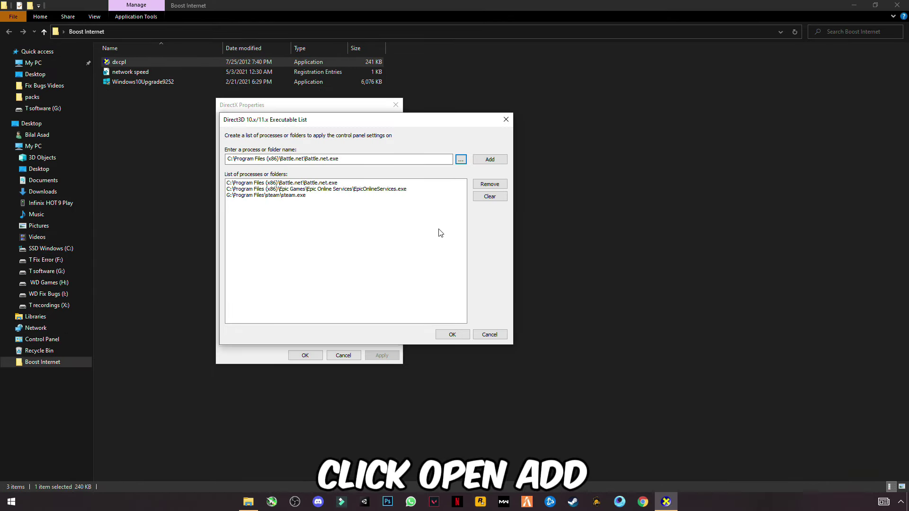
- Confirm the Direct3D executable list now containing Battle.net.exe
click(451, 335)
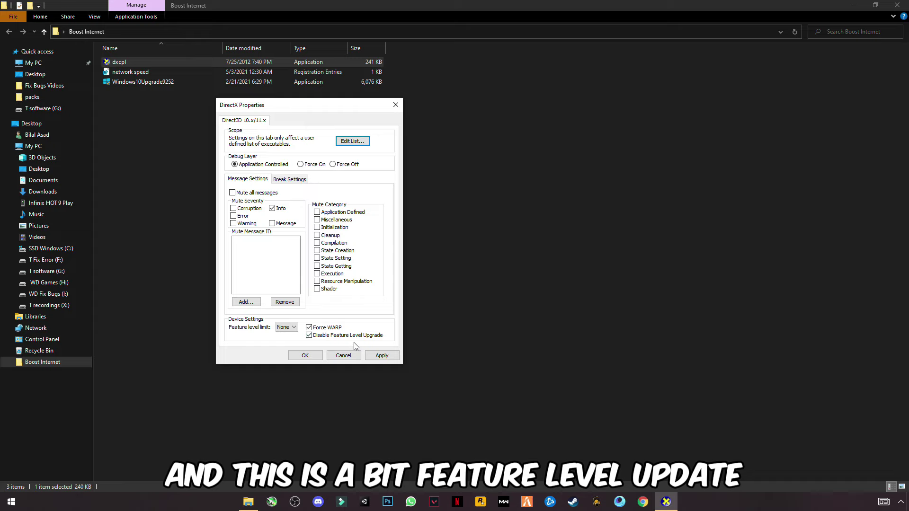
click(381, 357)
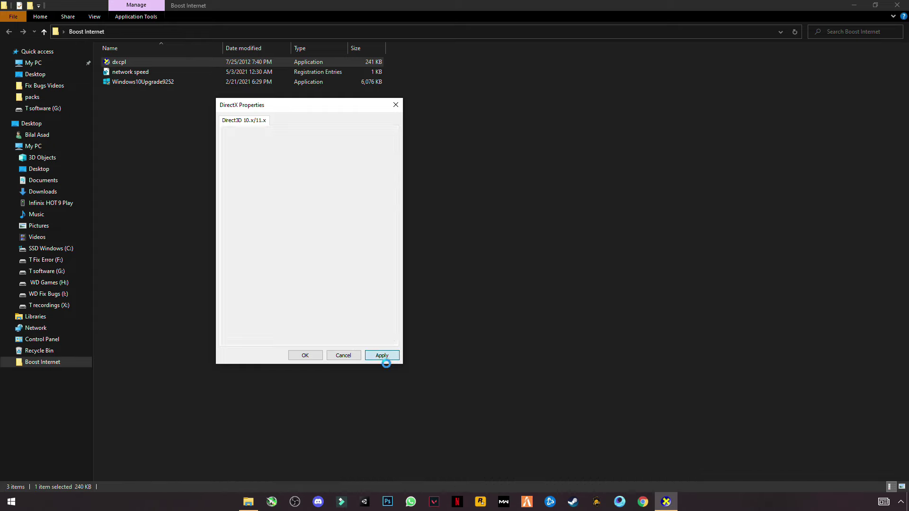
click(306, 356)
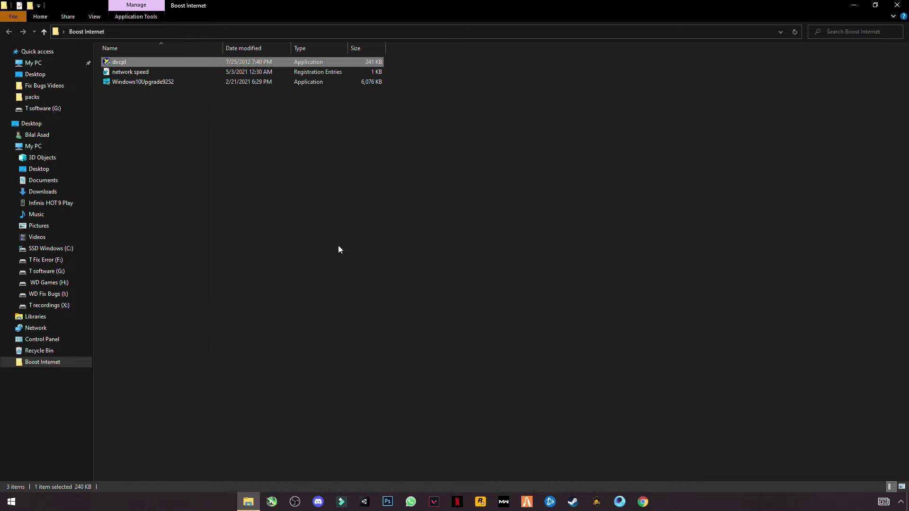
right_click(128, 73)
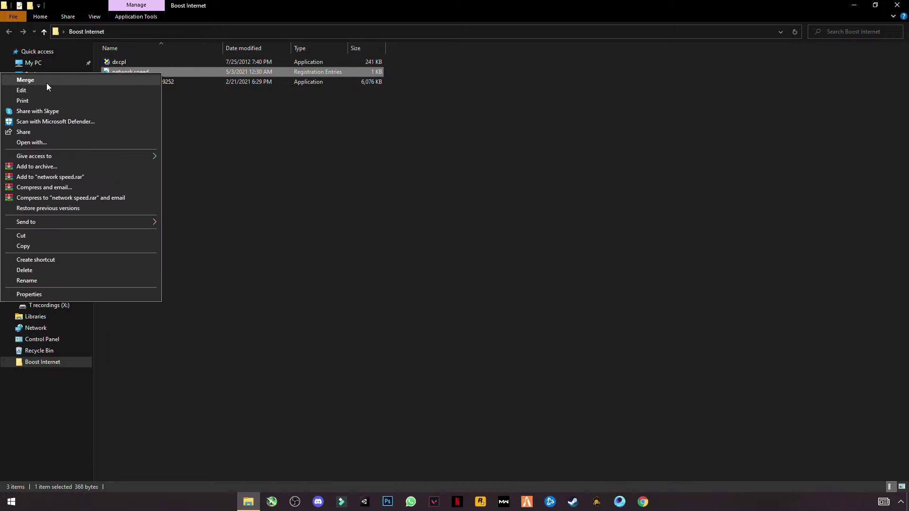
click(46, 80)
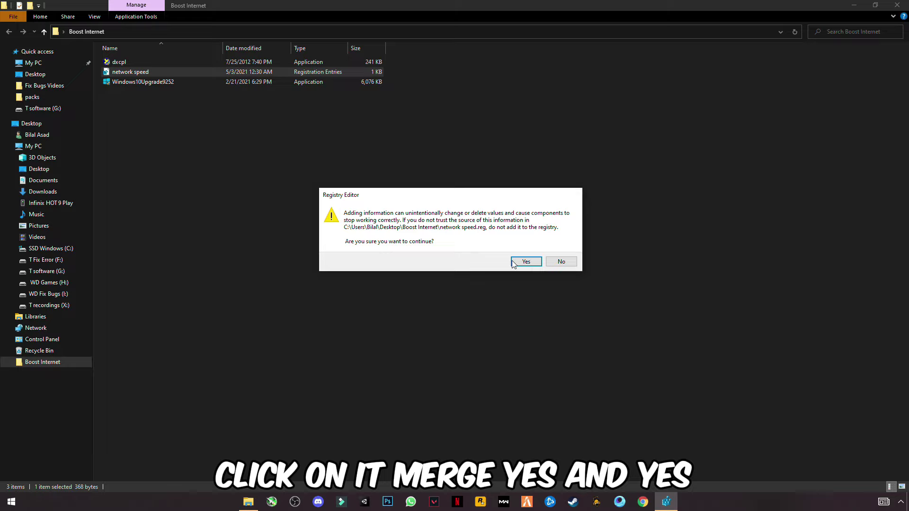
click(527, 263)
click(552, 253)
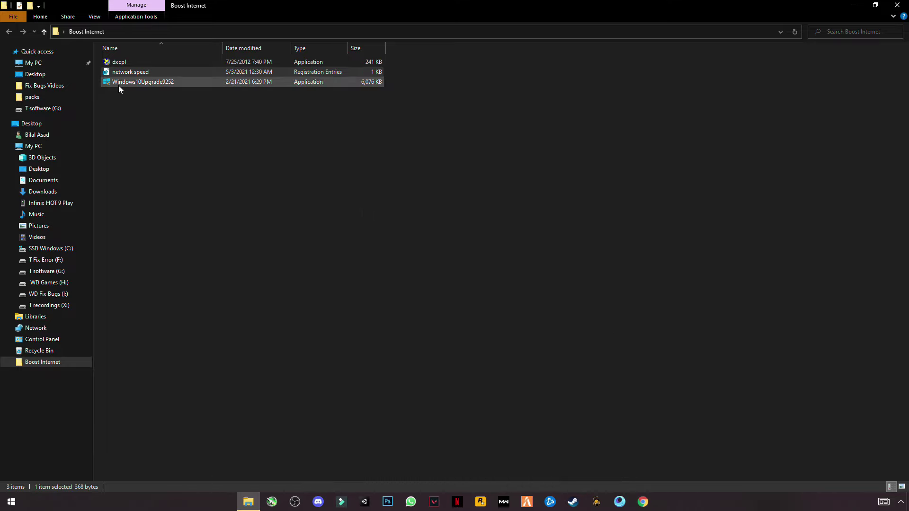
drag(123, 105, 130, 85)
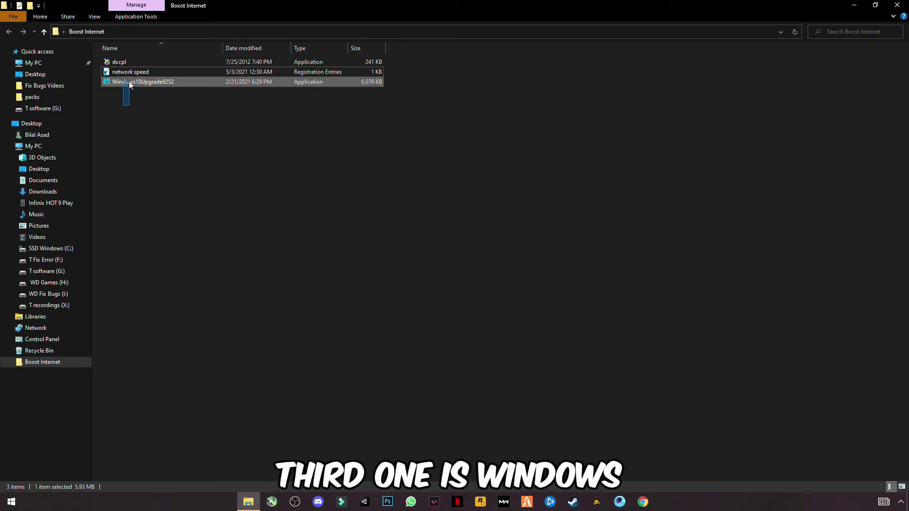
- Launch Windows10Upgrade9252 from the Boost Internet folder
double_click(128, 81)
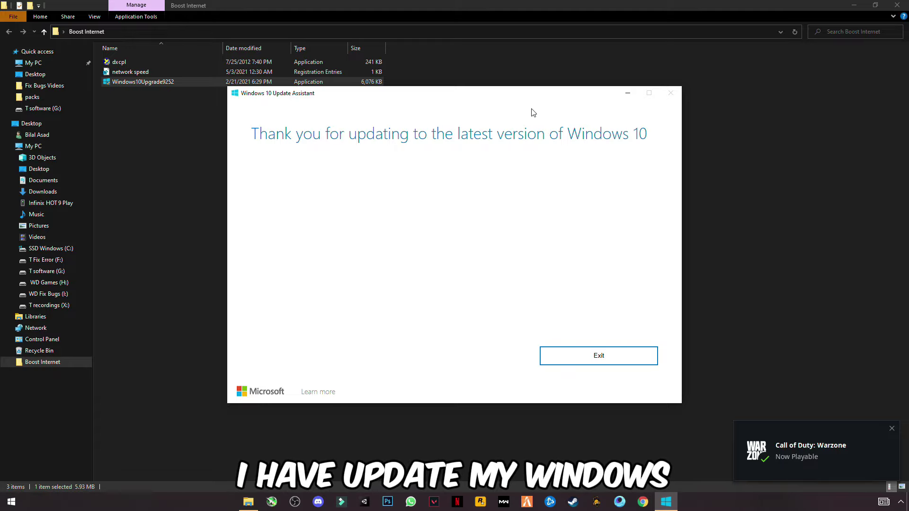
click(628, 93)
click(856, 5)
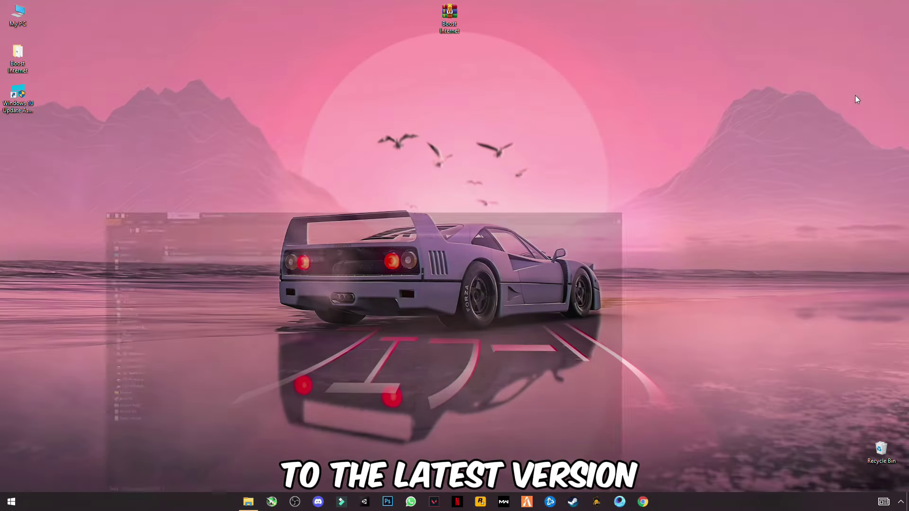
click(901, 502)
right_click(883, 485)
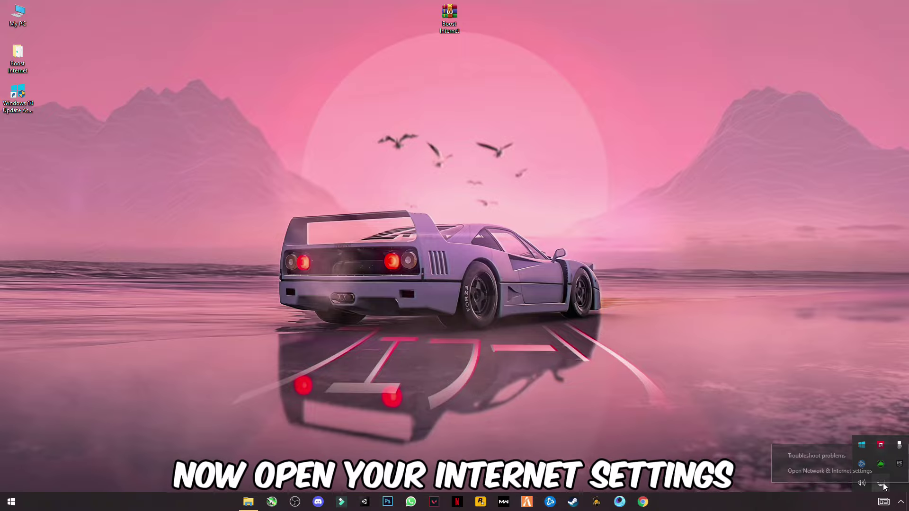
click(828, 472)
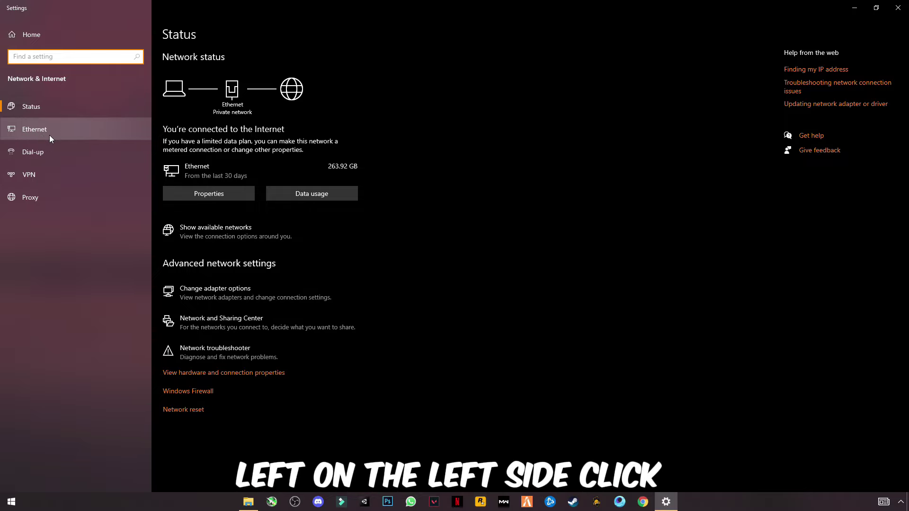
- Show the Ethernet adapter in Network Connections
click(49, 137)
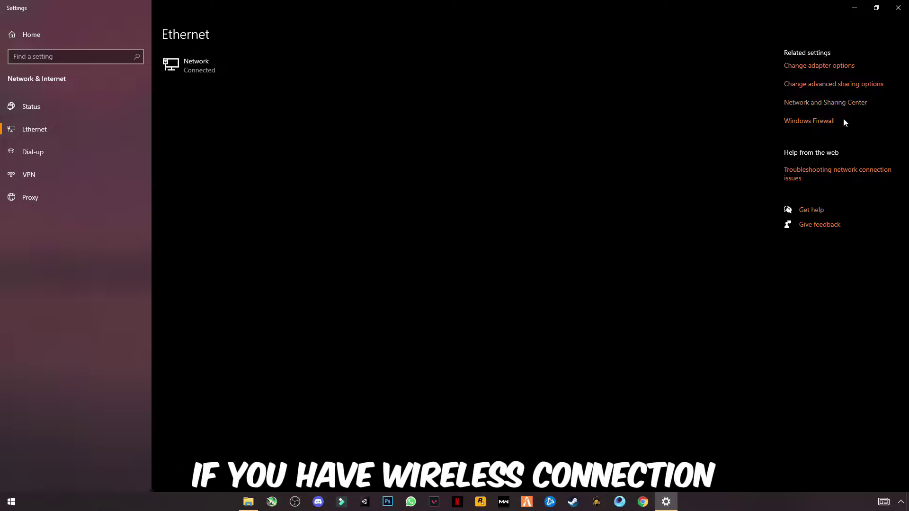
click(827, 69)
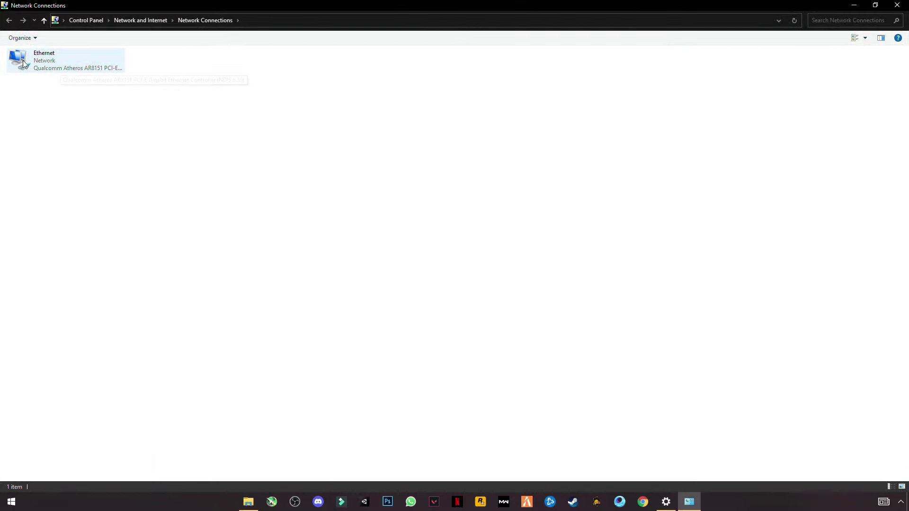
right_click(71, 69)
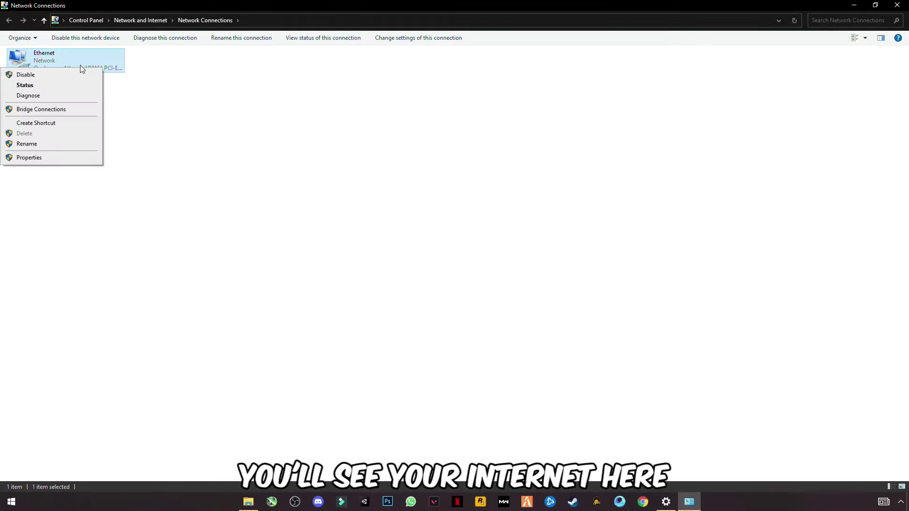
click(28, 158)
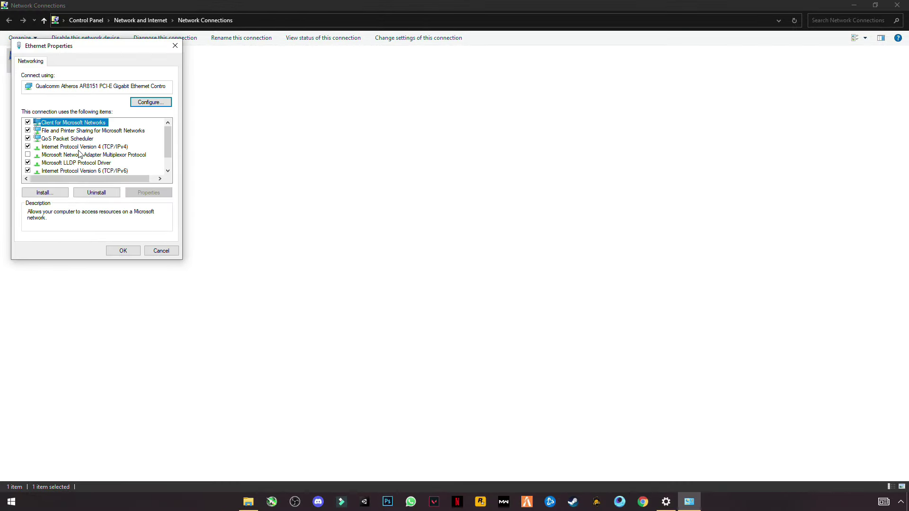
click(71, 147)
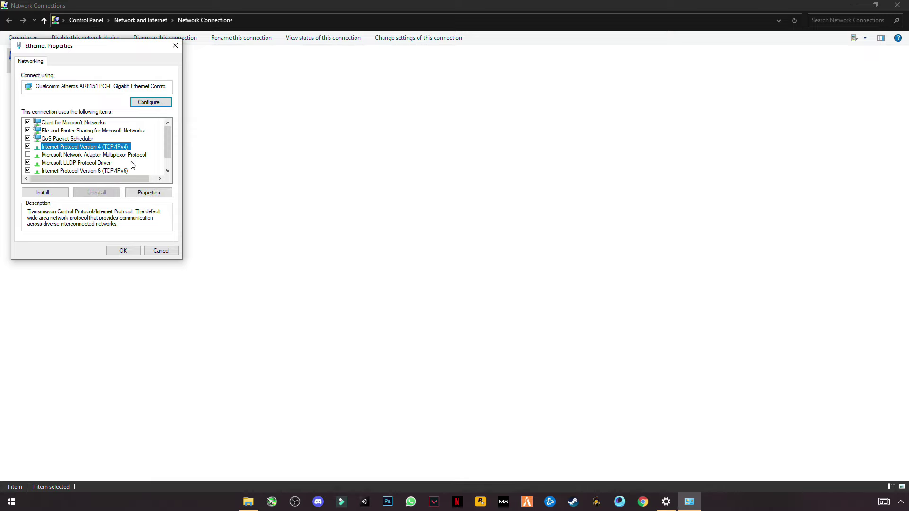
click(148, 193)
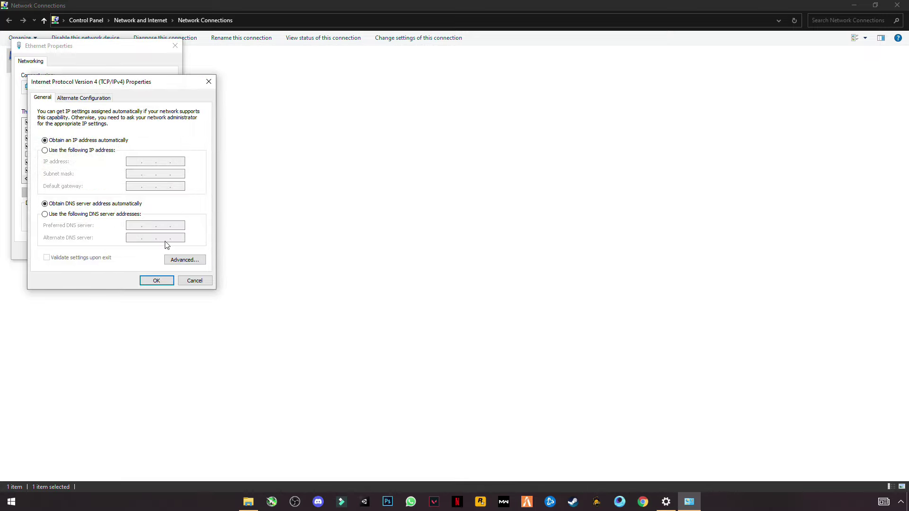
click(50, 215)
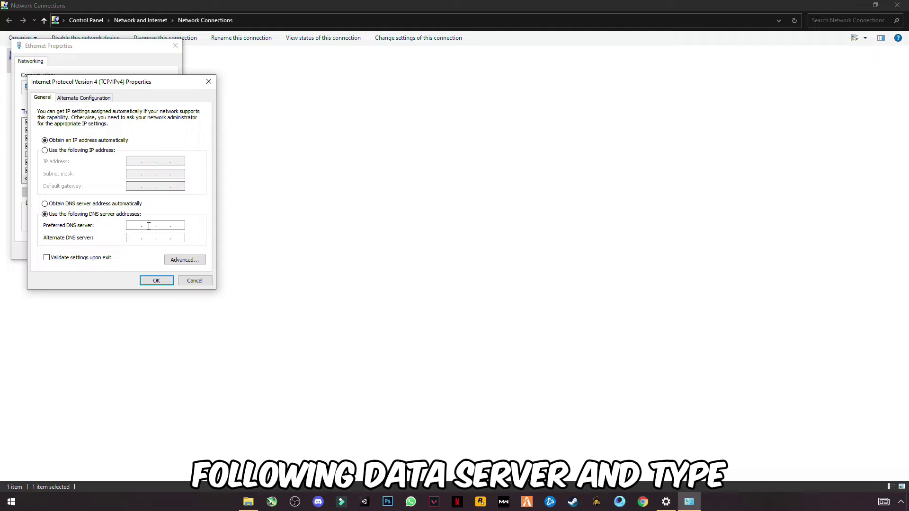
click(155, 225)
text(1.1.1.1)
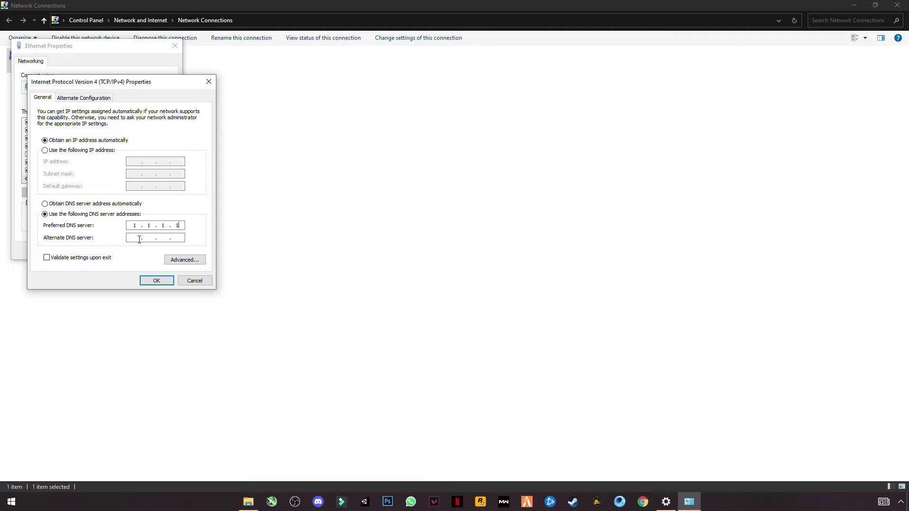
click(139, 239)
text(1.)
text(0.0.1)
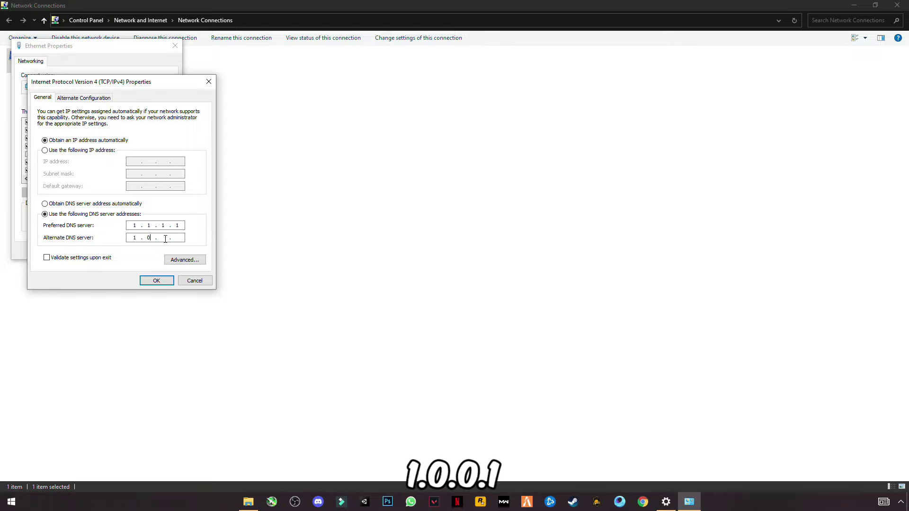
click(156, 281)
click(131, 252)
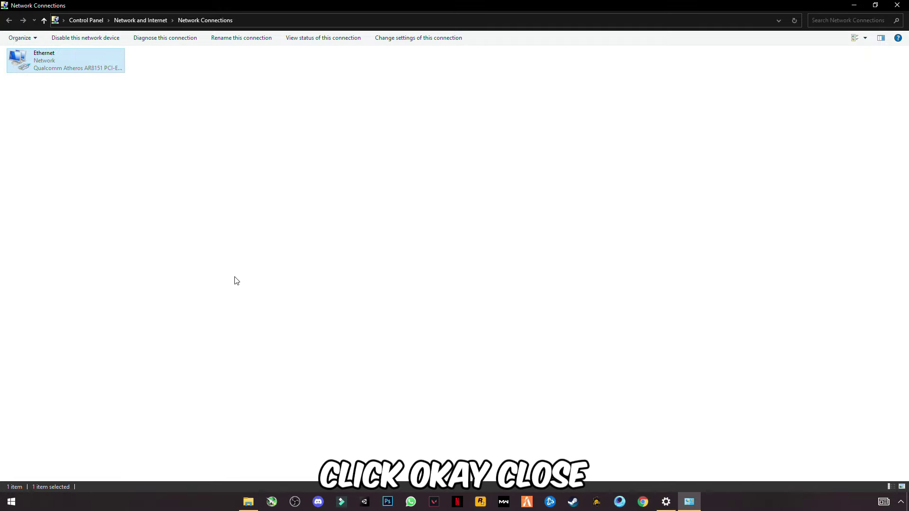
click(898, 5)
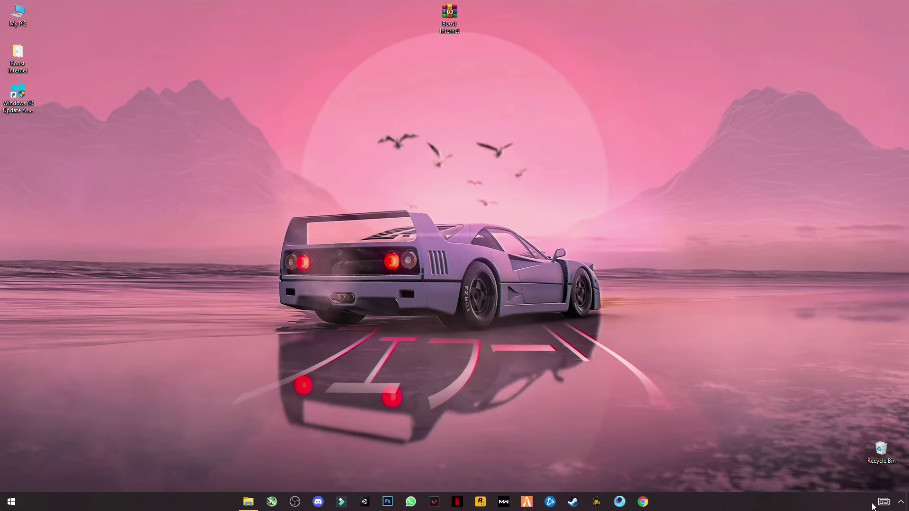